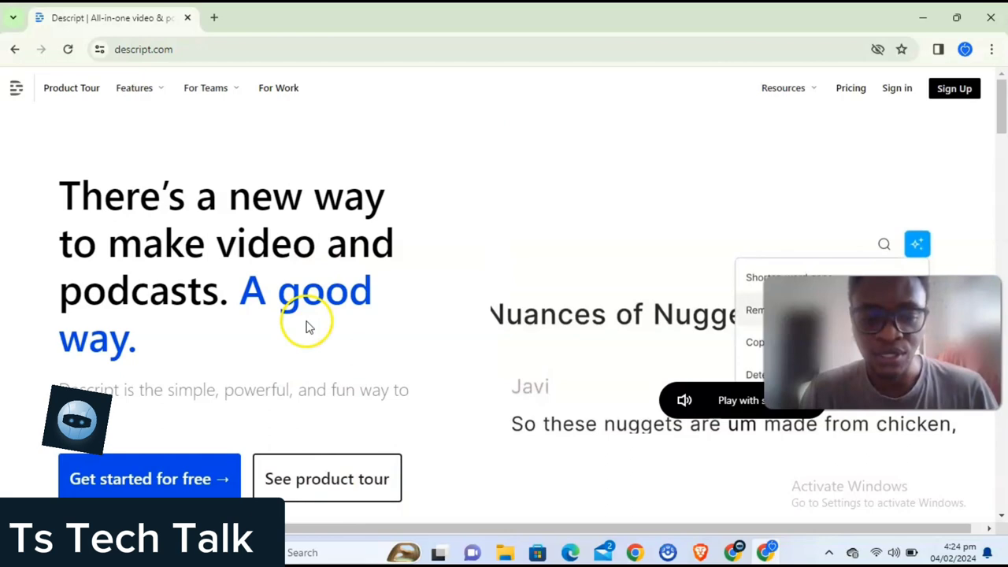
pyautogui.scroll(-5, 307, 322)
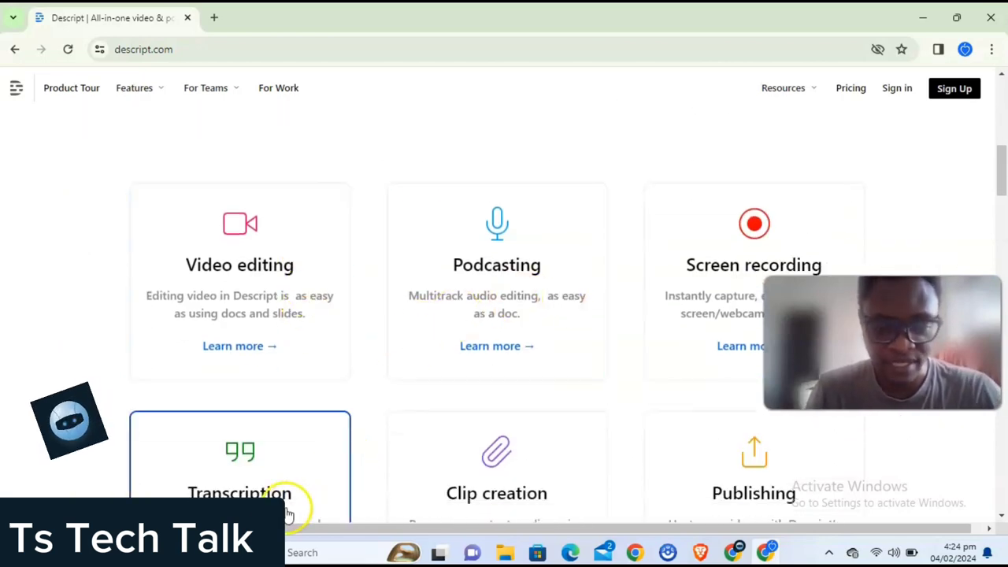
pyautogui.press('super')
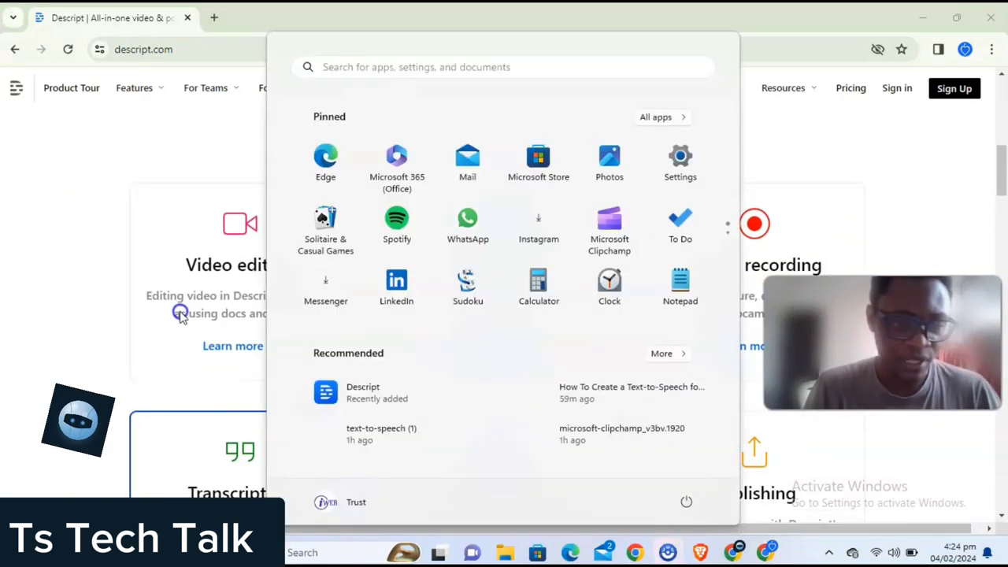
pyautogui.click(345, 394)
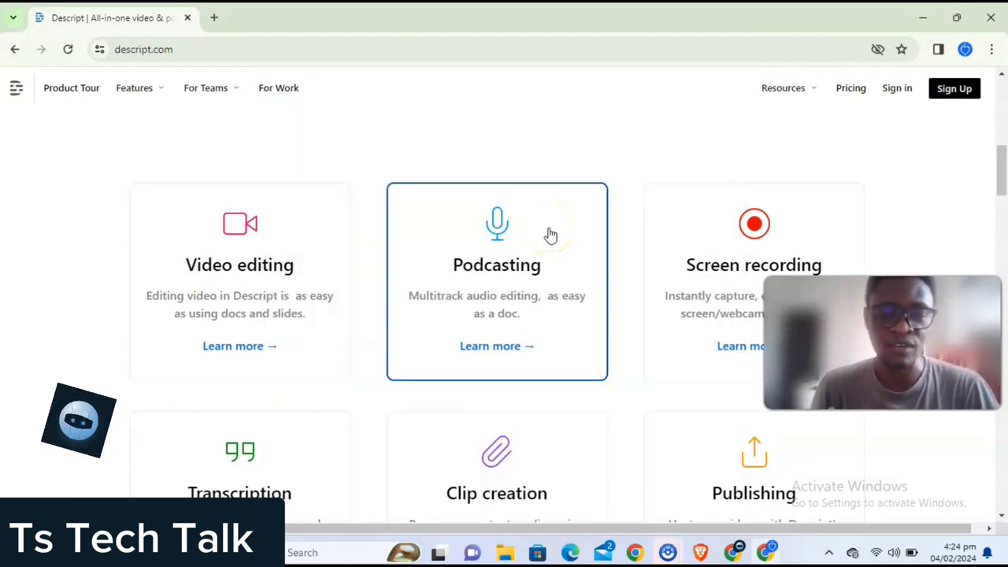
# - Open the sign-up page for a new Descript account
pyautogui.click(955, 89)
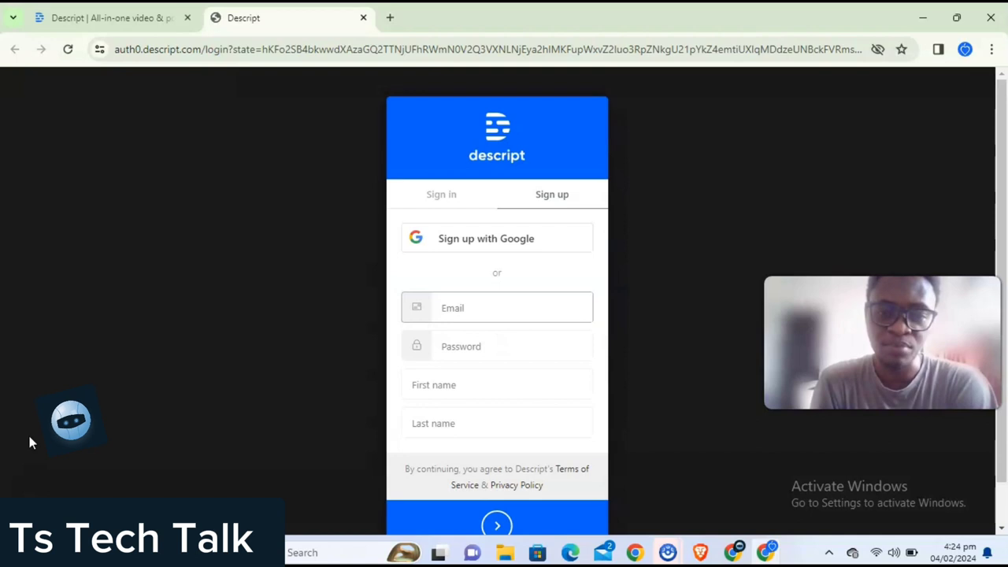
pyautogui.click(368, 550)
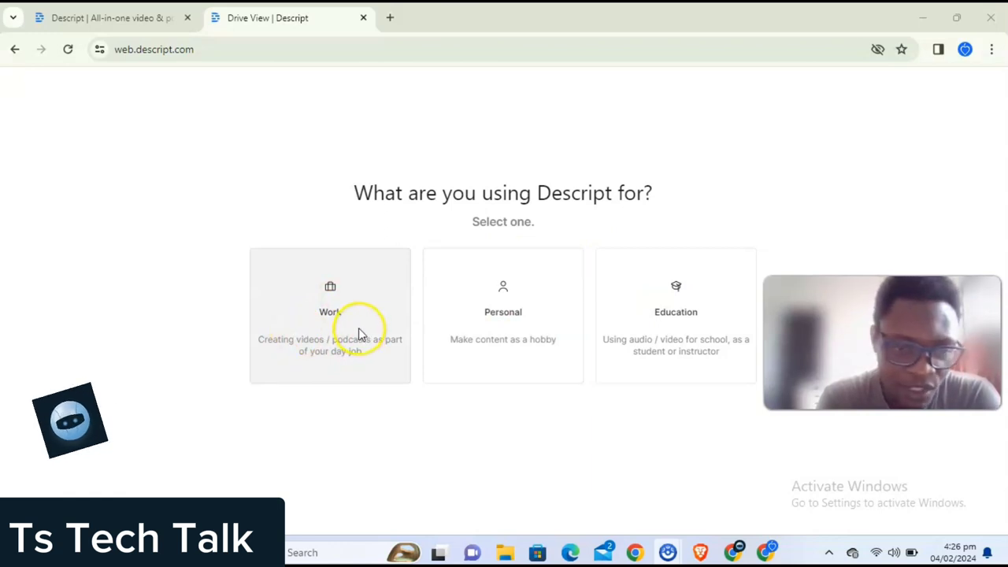
# - Answer the onboarding questions with Personal use and Text-to-speech & Overdub as the feature of interest
pyautogui.click(496, 361)
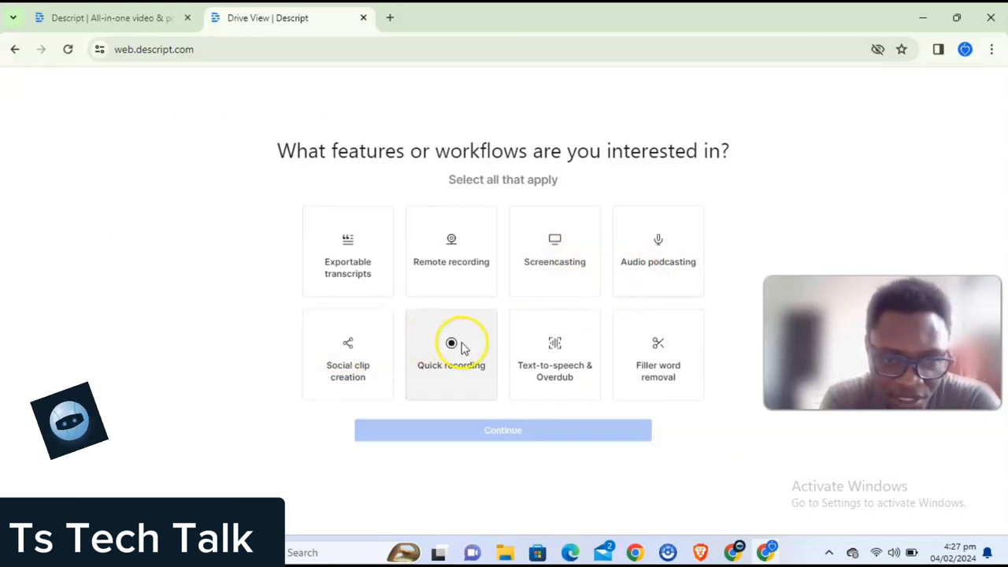
pyautogui.click(555, 362)
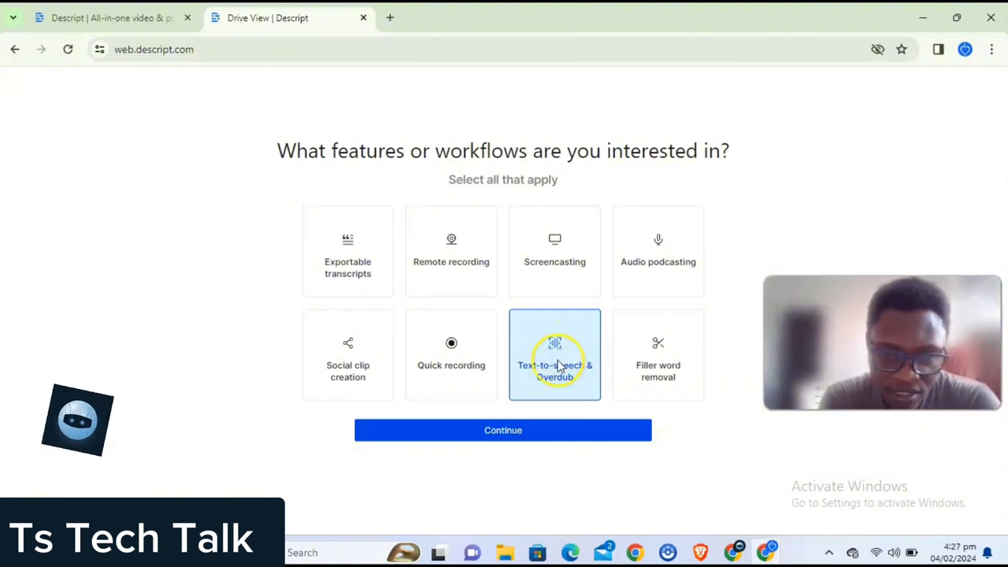
pyautogui.click(507, 432)
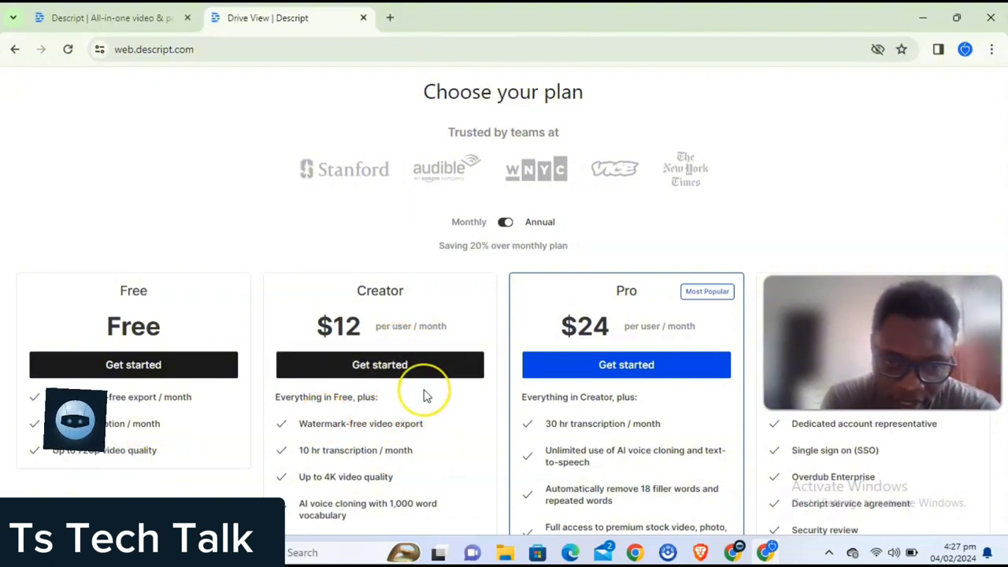
# - Choose the Free plan and finish onboarding without inviting team members, keeping data sharing enabled
pyautogui.scroll(-1, 425, 386)
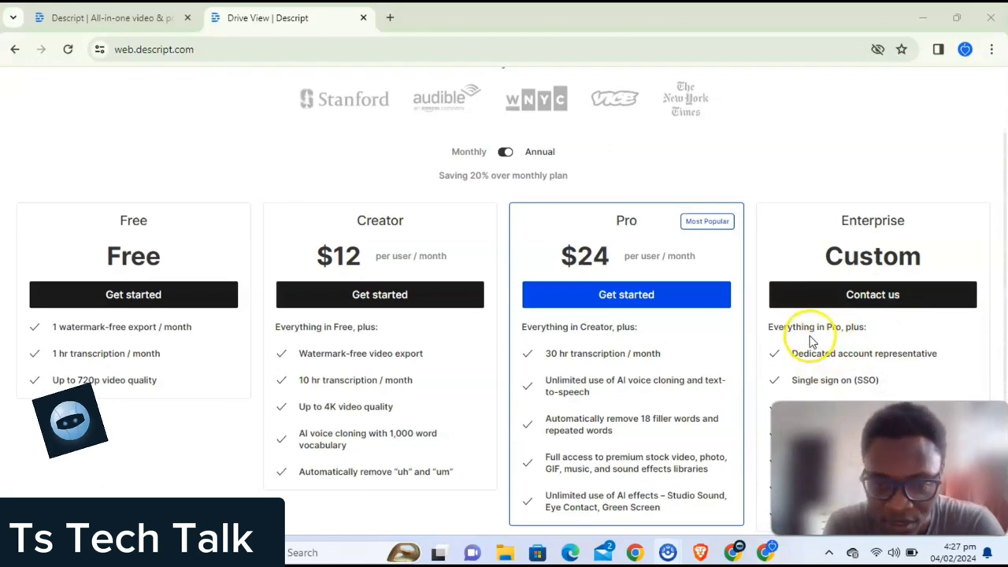
pyautogui.click(132, 302)
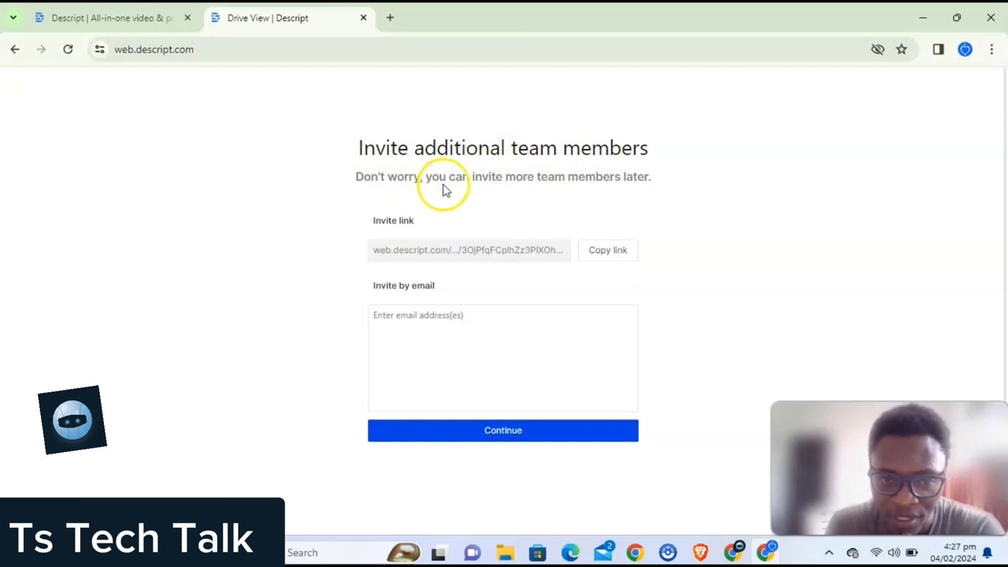
pyautogui.click(517, 432)
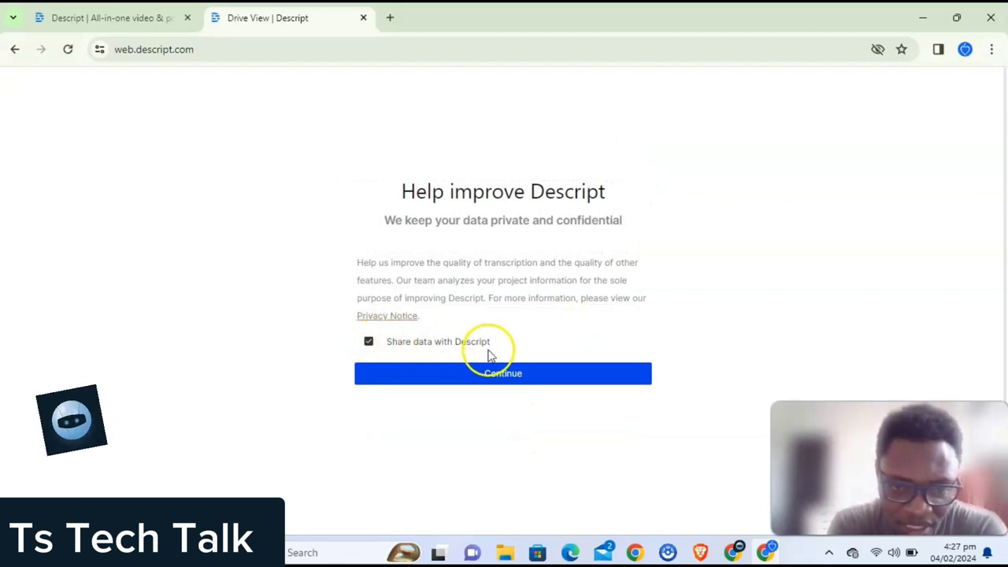
pyautogui.click(441, 376)
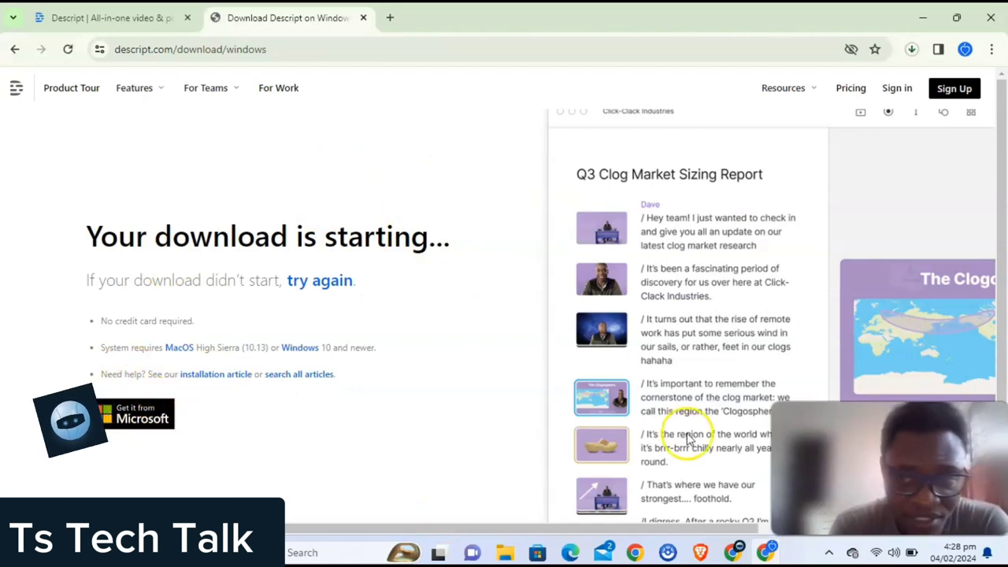
# - Cancel the download of the Descript Windows installer and dismiss the recent download history
pyautogui.click(911, 49)
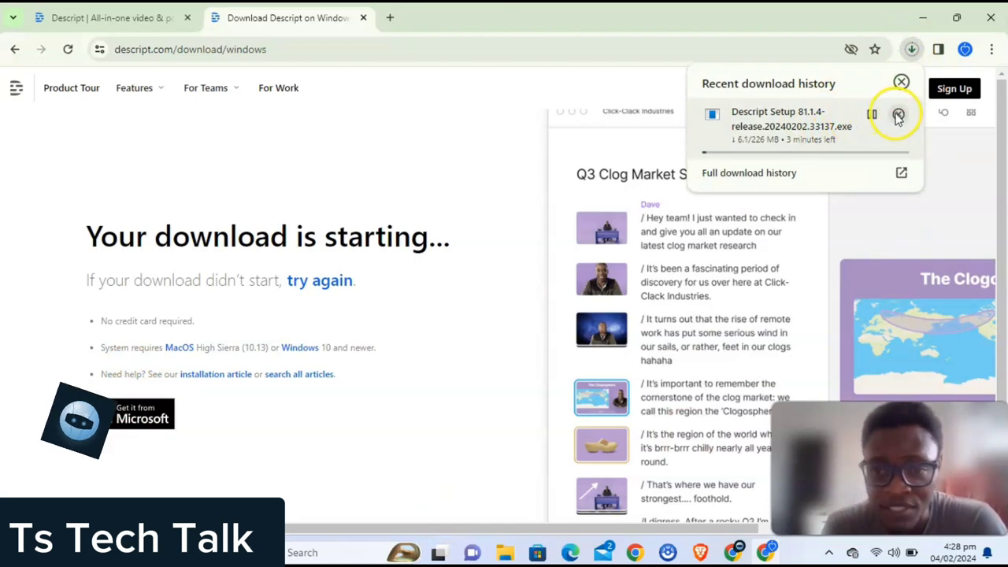
pyautogui.click(898, 115)
pyautogui.click(755, 142)
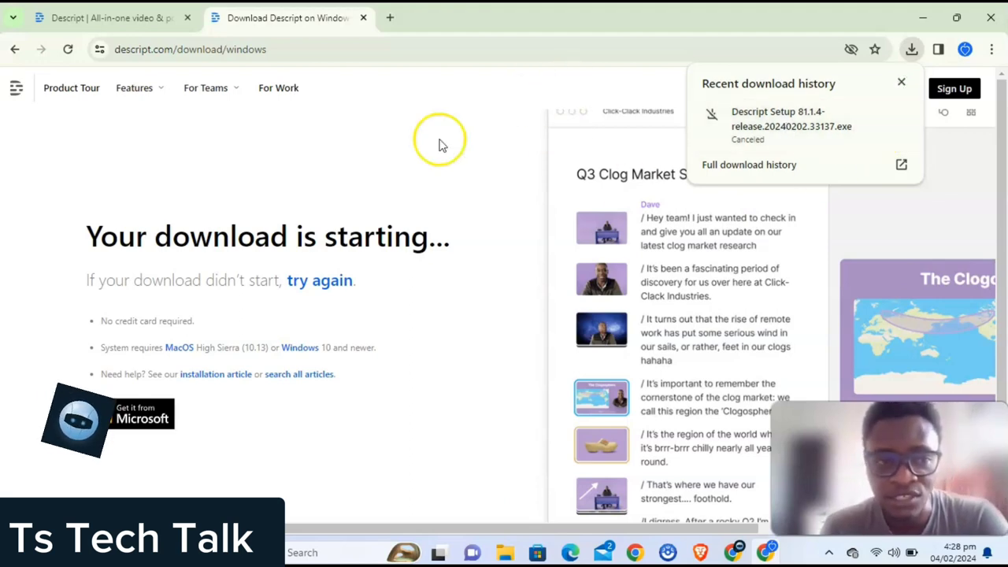
pyautogui.click(512, 161)
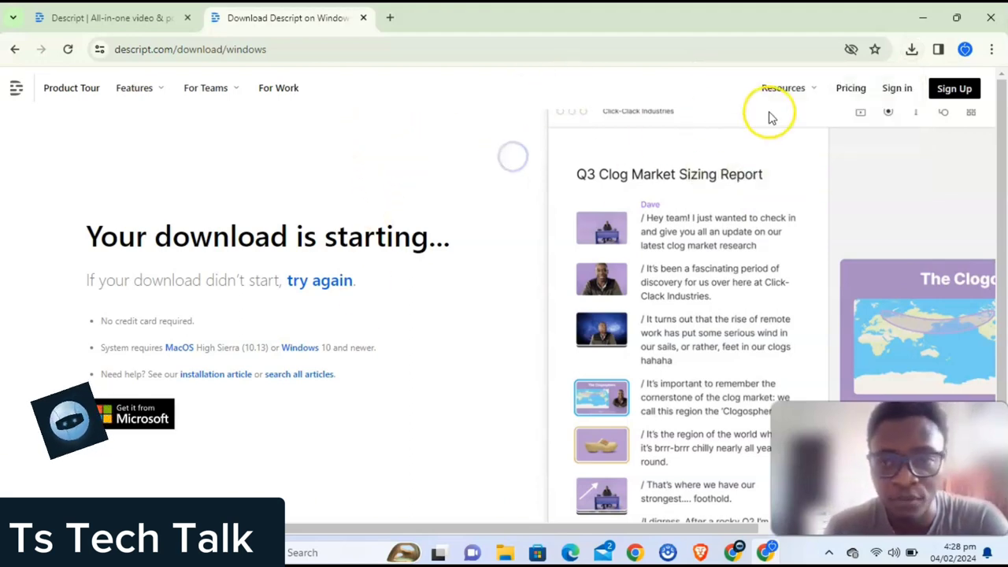
# - Sign in to the Descript web app and open the AI speakers page
pyautogui.click(894, 89)
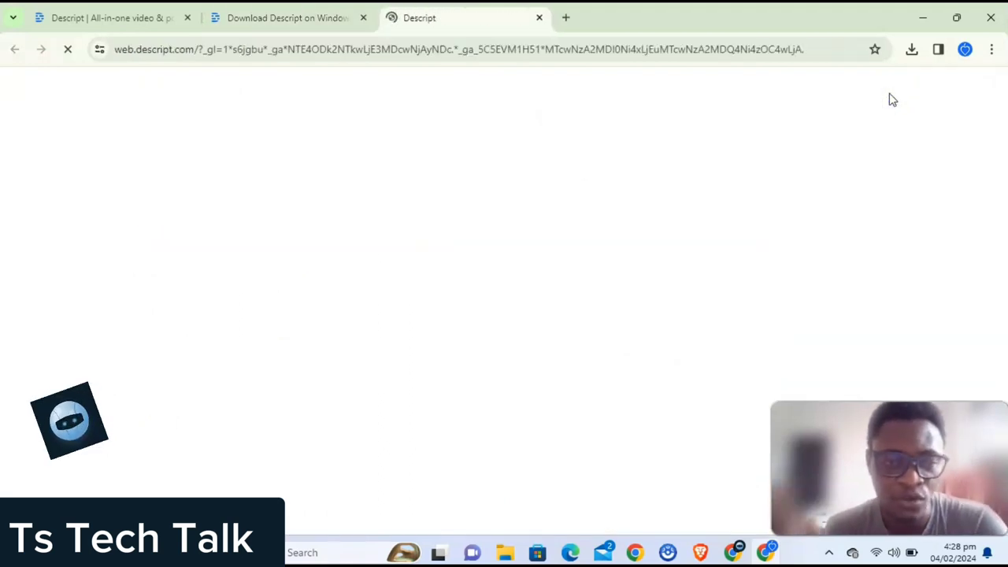
pyautogui.click(642, 151)
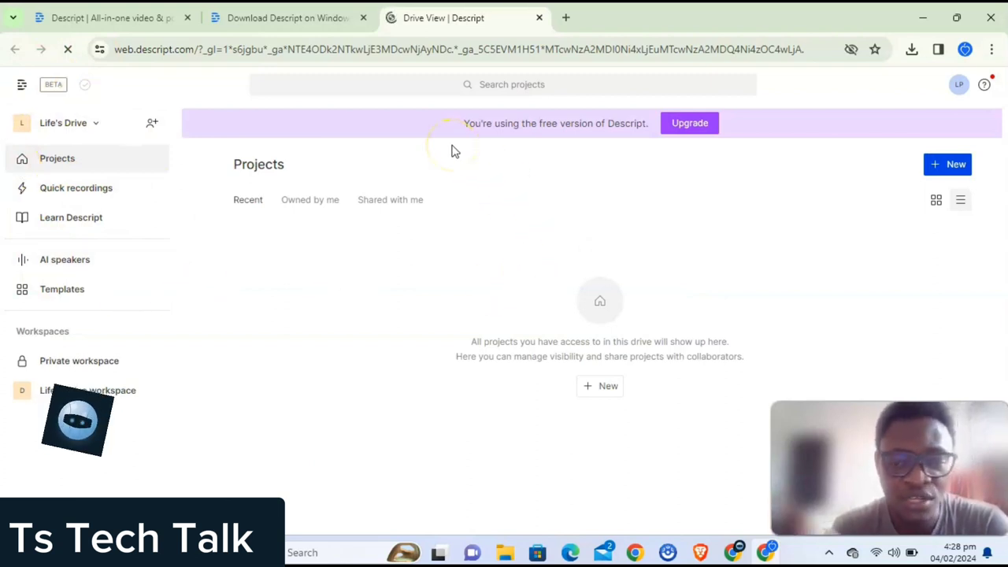
pyautogui.click(108, 263)
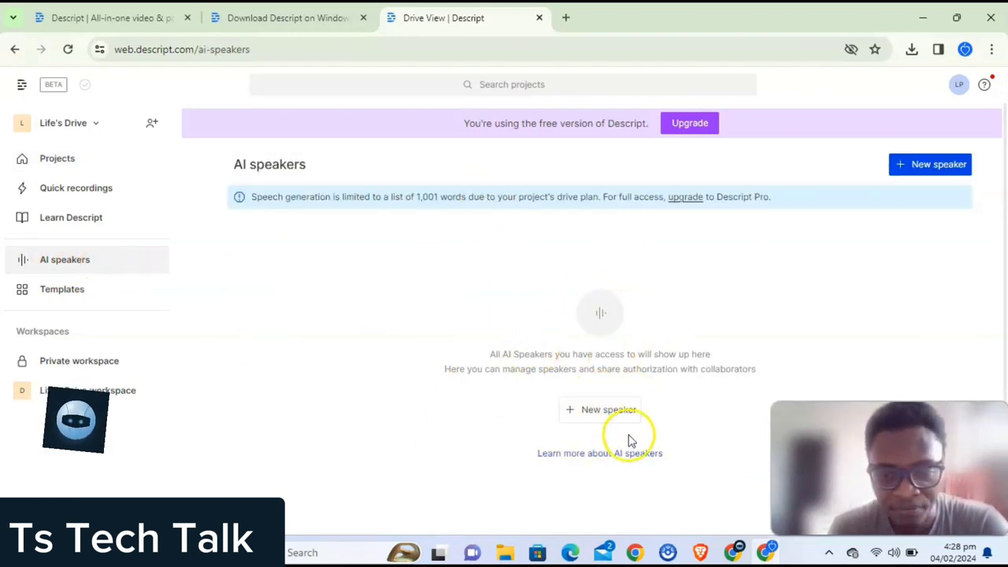
# - Create a new AI speaker using the account holder's first name, and allow the site microphone access on every visit
pyautogui.click(592, 412)
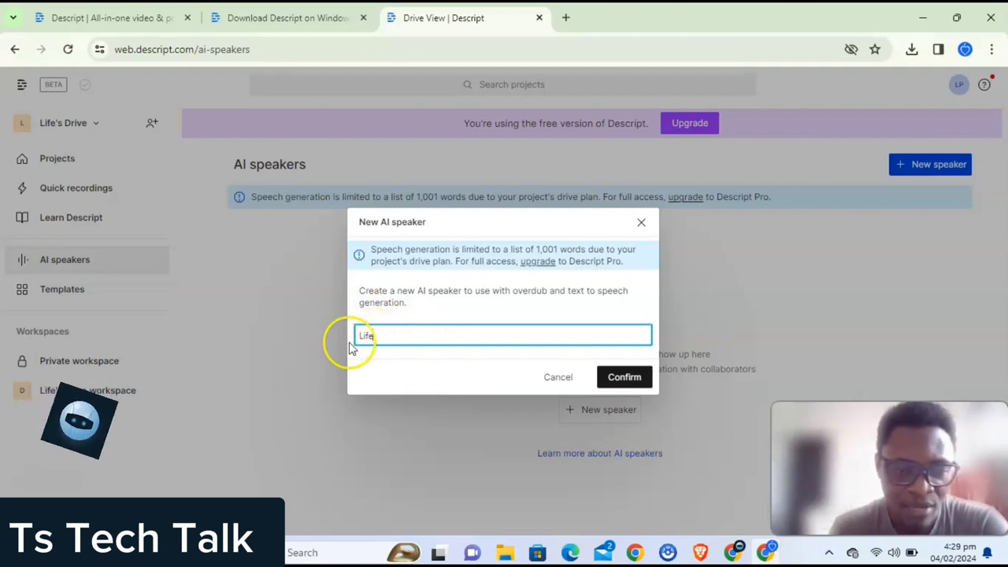
pyautogui.click(624, 377)
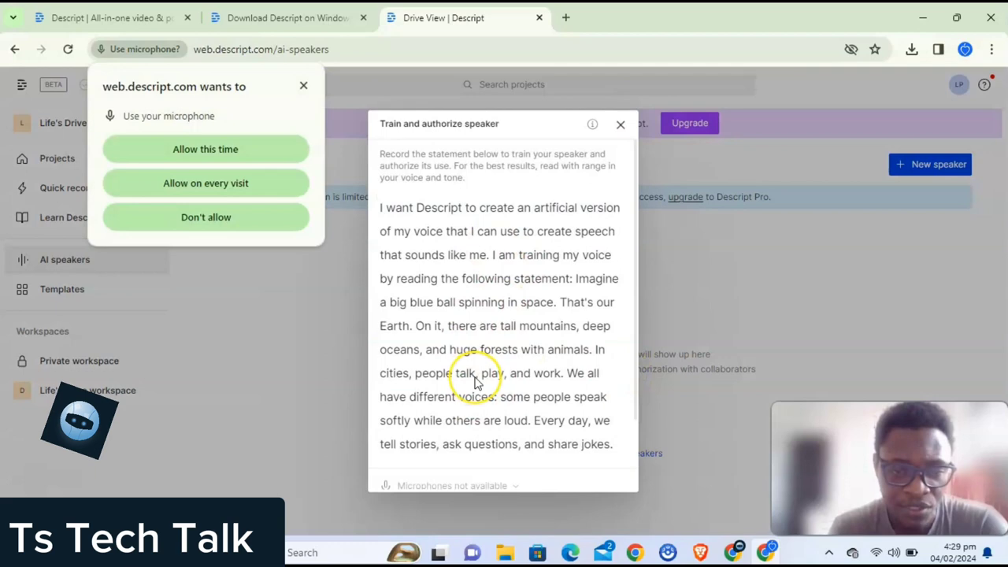
pyautogui.scroll(-2, 476, 383)
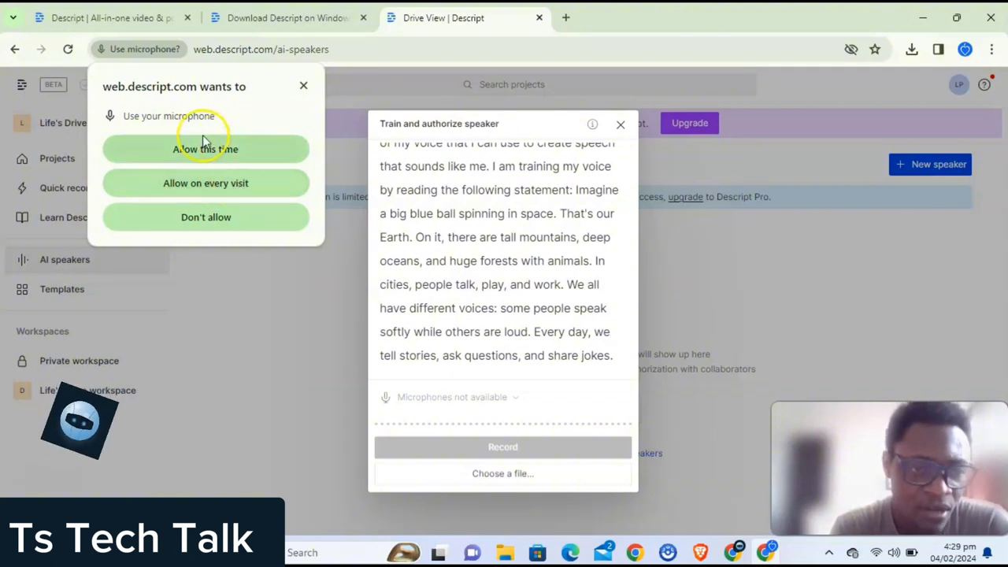
pyautogui.click(208, 191)
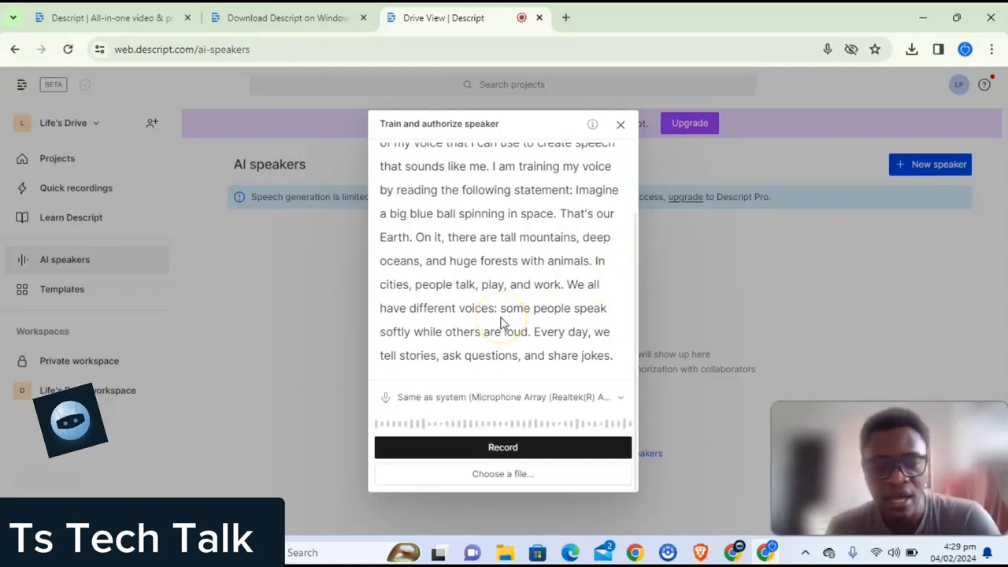
# - Record the speaker training statement with the system microphone for about 35 seconds, and submit it to authorize speech generation
pyautogui.scroll(2, 523, 286)
pyautogui.scroll(-1, 517, 277)
pyautogui.scroll(1, 518, 277)
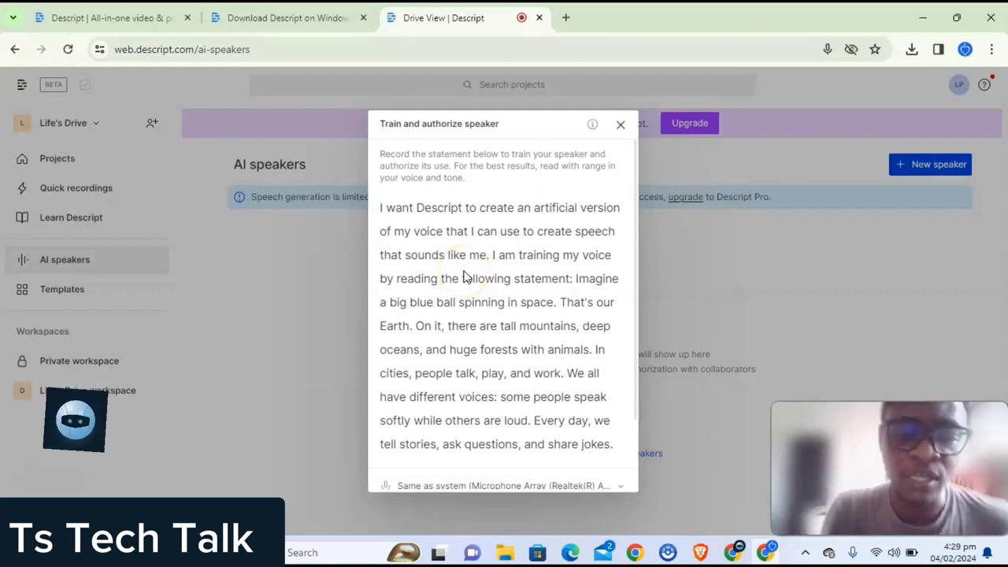
pyautogui.scroll(-2, 465, 277)
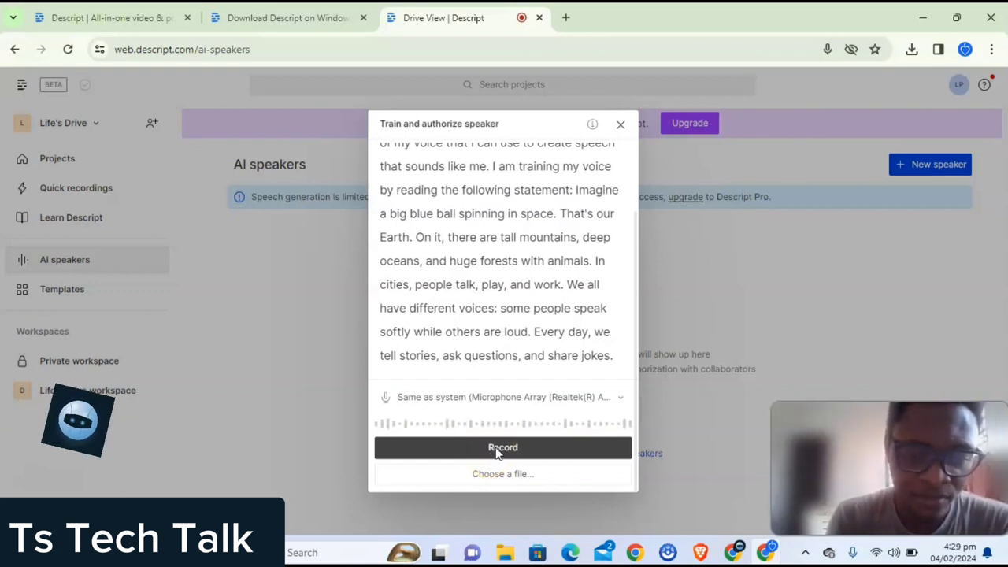
pyautogui.click(467, 427)
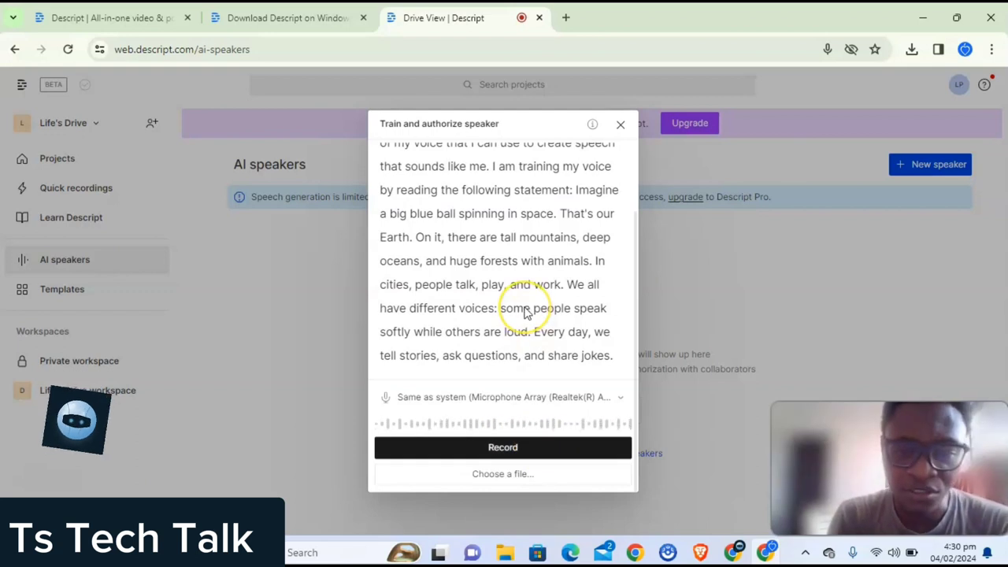
pyautogui.scroll(2, 524, 315)
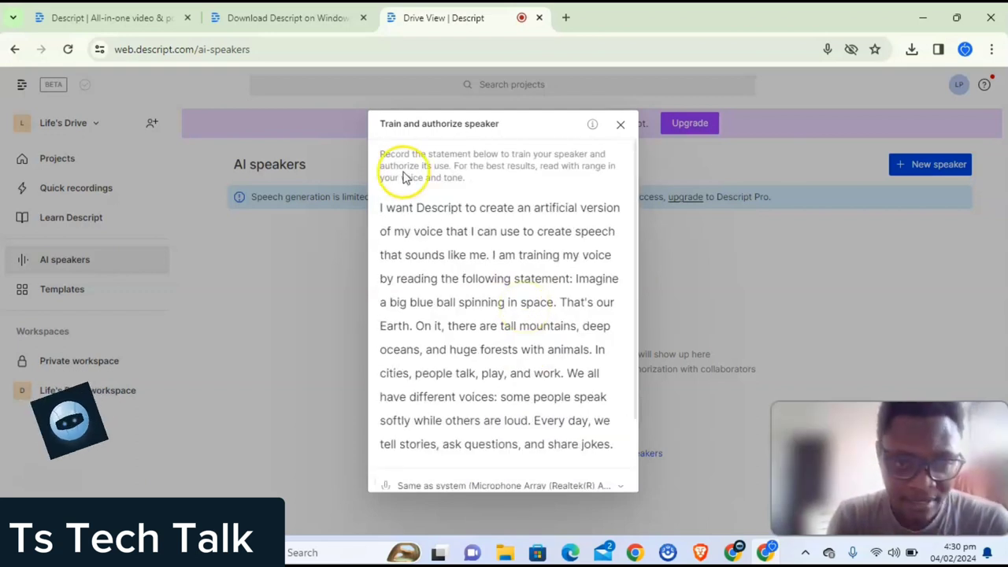
pyautogui.scroll(-2, 507, 410)
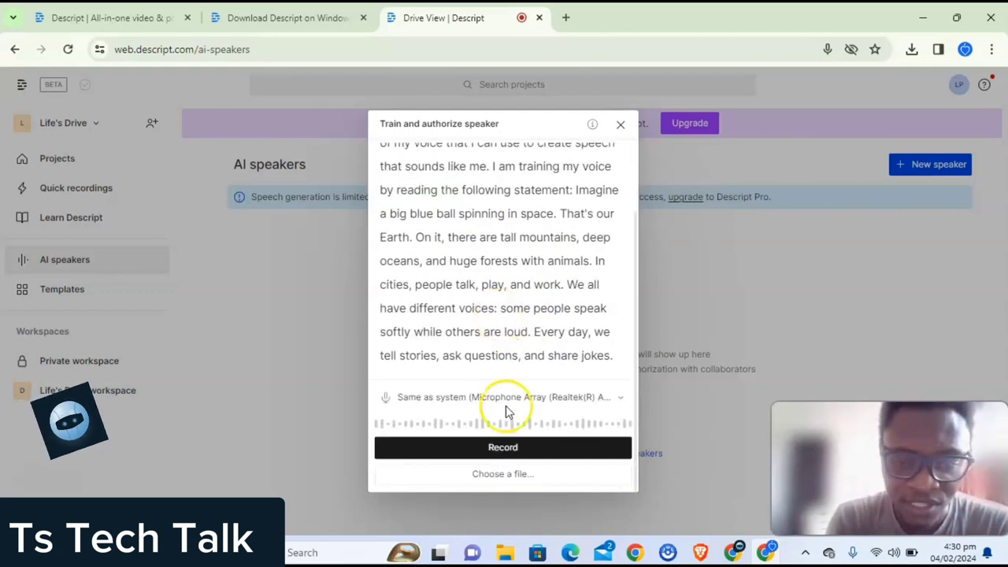
pyautogui.click(490, 447)
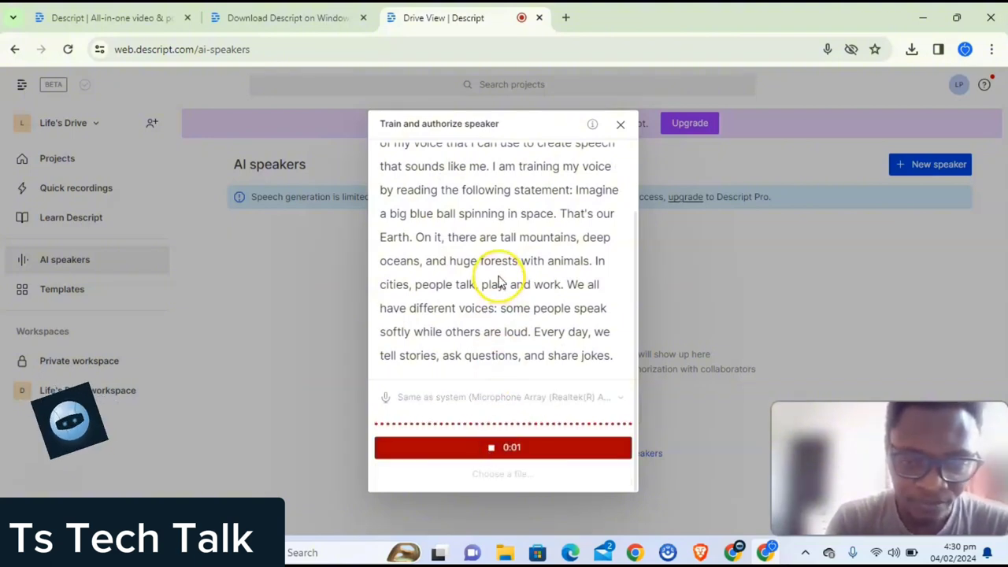
pyautogui.scroll(2, 500, 276)
pyautogui.scroll(1, 499, 281)
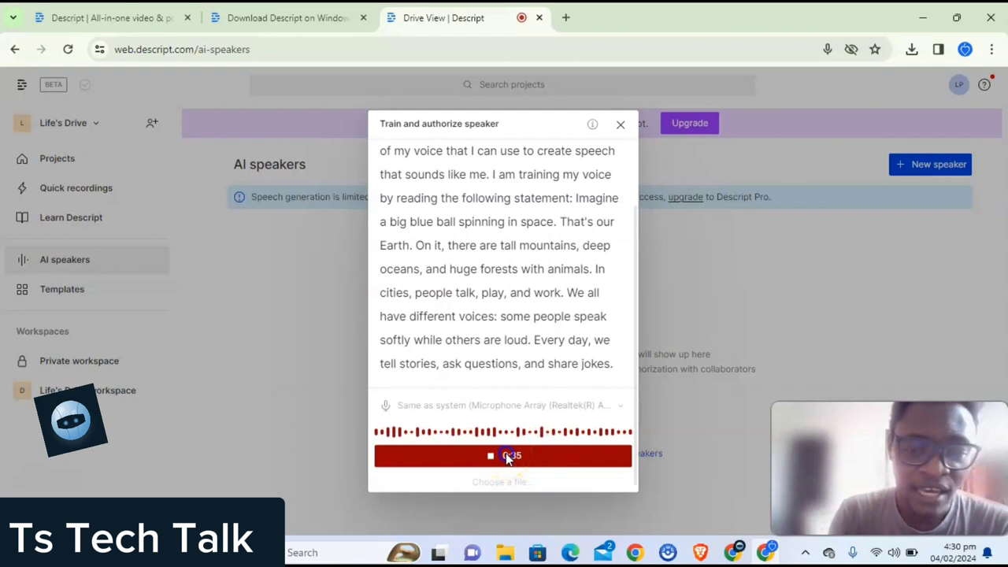
pyautogui.click(506, 456)
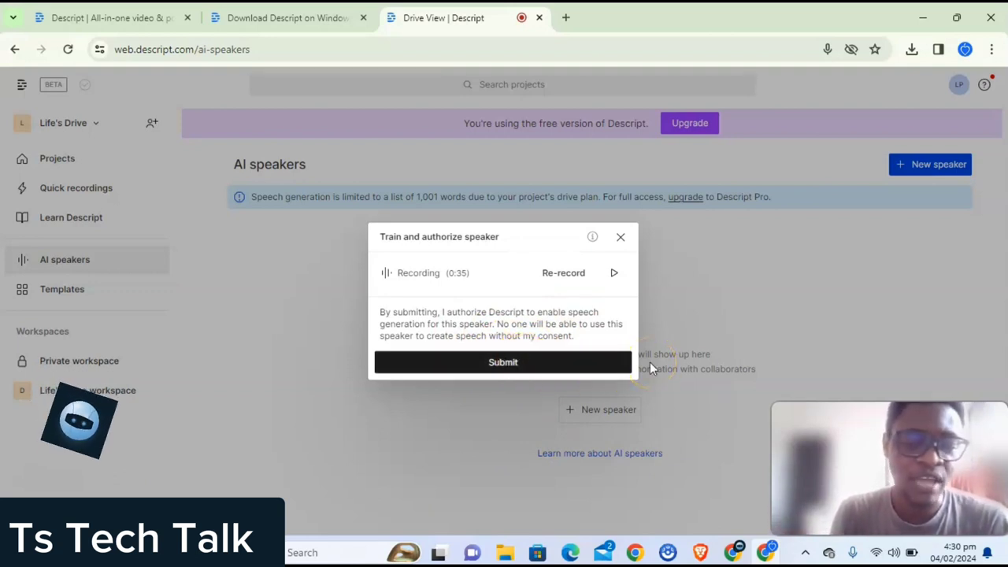
pyautogui.click(589, 360)
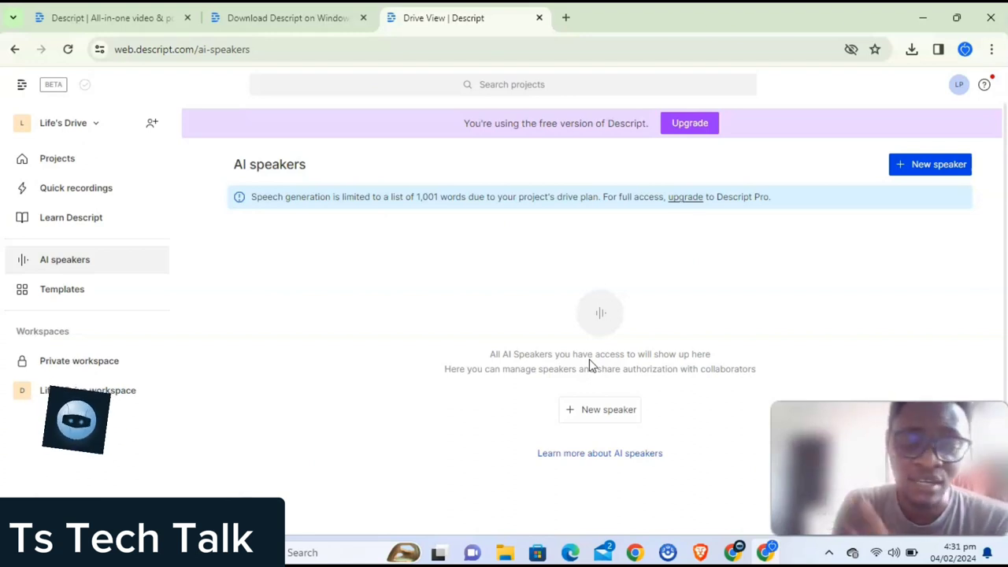
# - Reload the AI speakers list and reopen the training and authorization dialog of the first speaker to check its statement and recording options
pyautogui.press('F5')
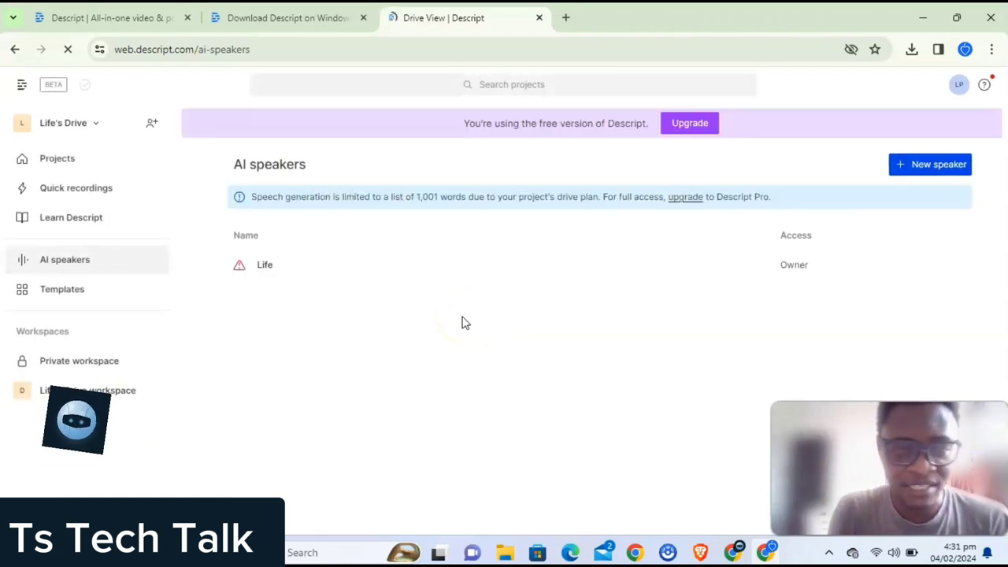
pyautogui.click(239, 268)
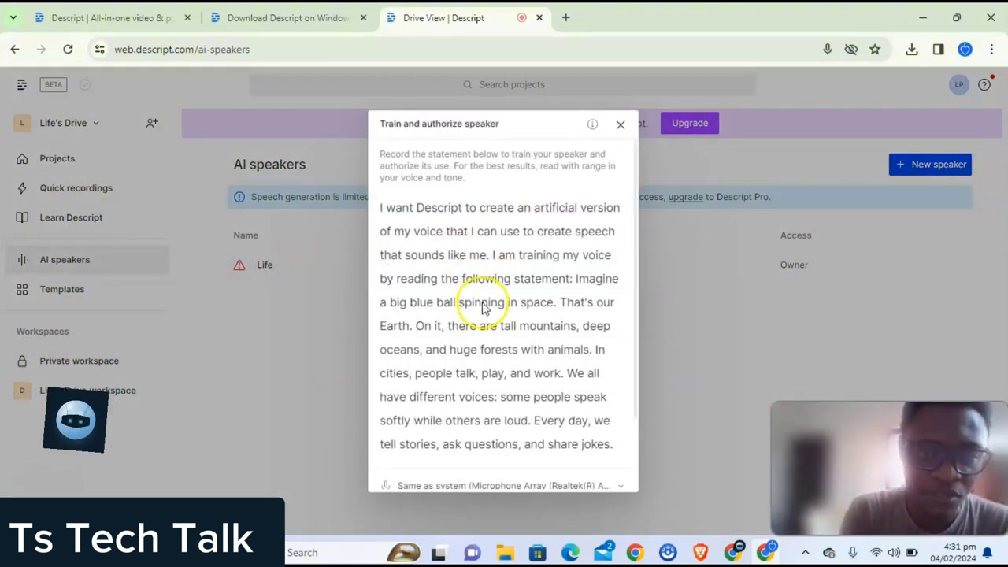
pyautogui.scroll(-2, 484, 307)
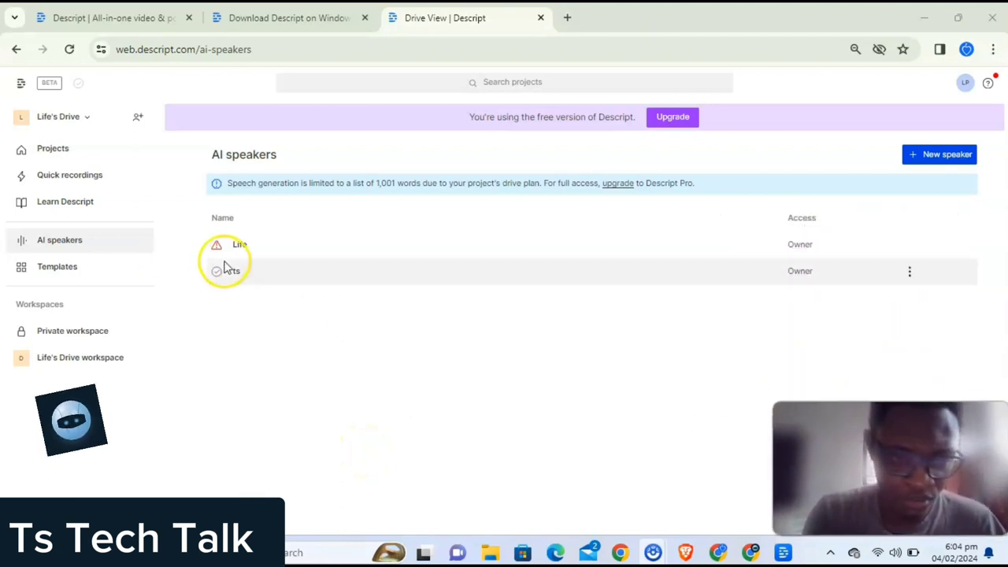
pyautogui.moveTo(224, 276)
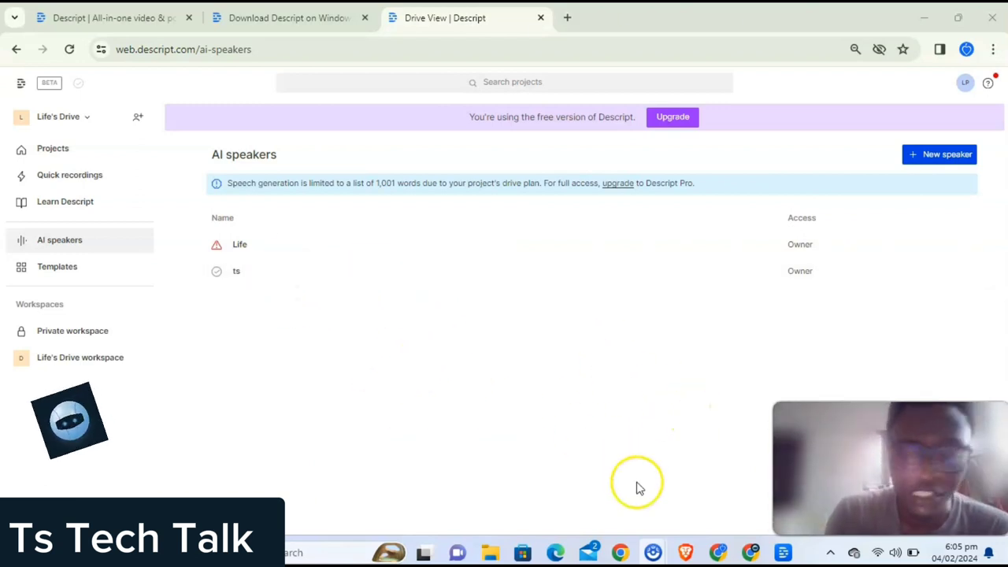
# - Create a new audio project from the Projects page, title it "yt description" and continue with an empty composition
pyautogui.click(45, 149)
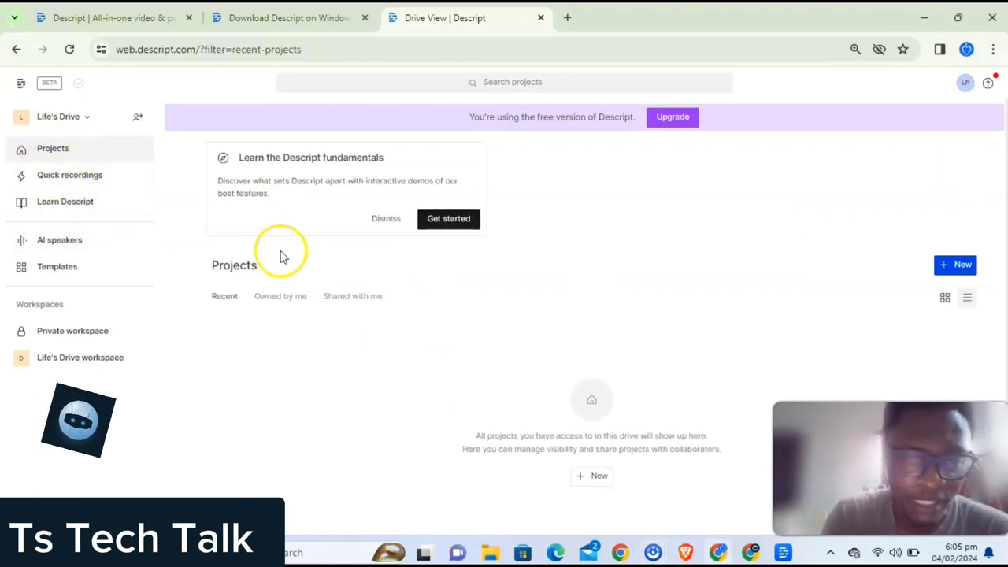
pyautogui.click(957, 266)
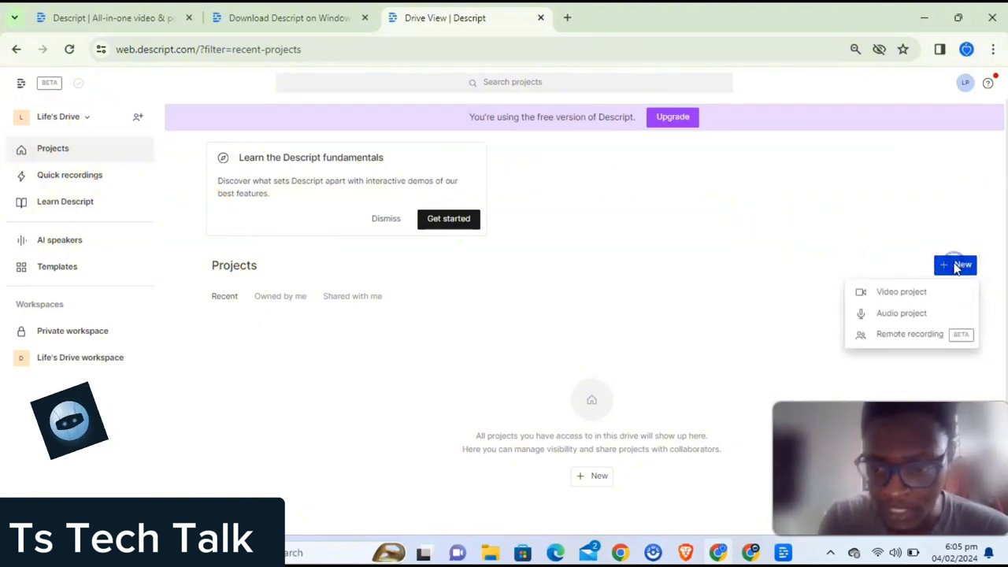
pyautogui.click(890, 314)
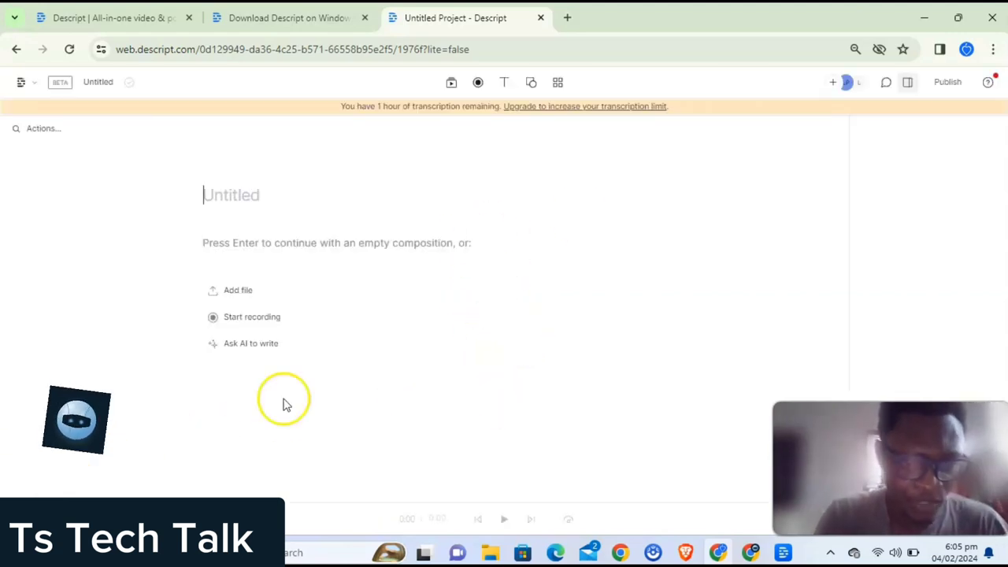
pyautogui.click(240, 197)
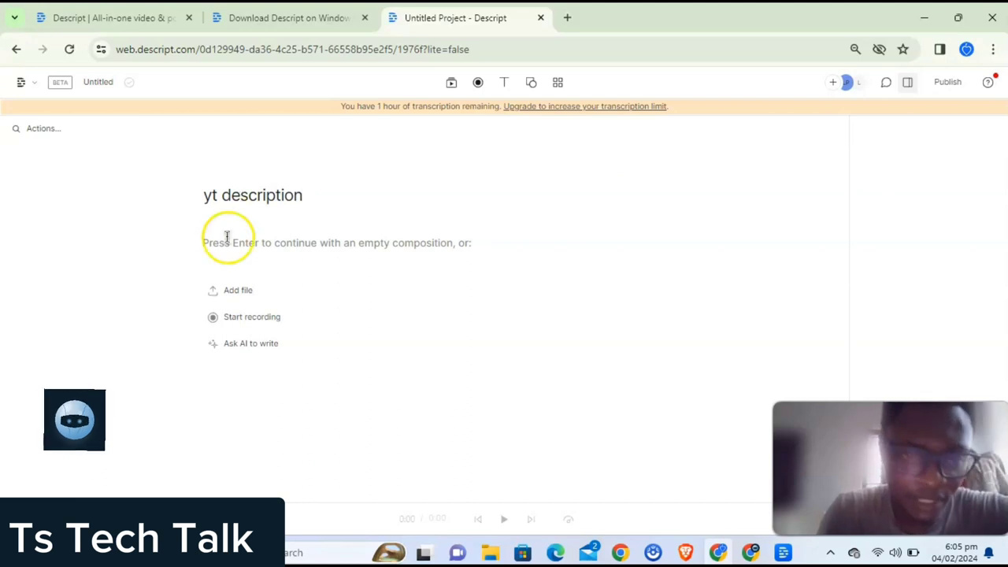
pyautogui.press('Return')
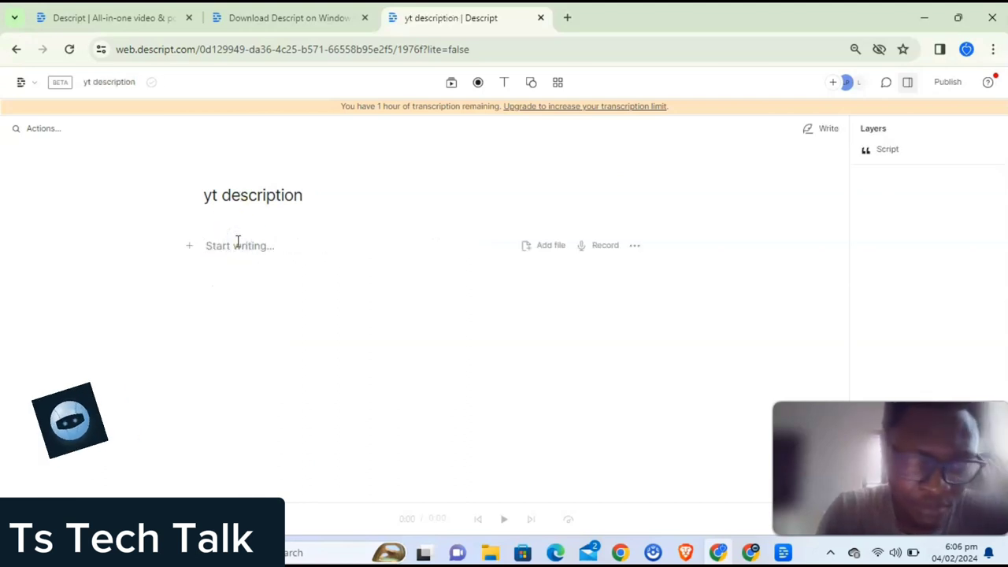
# - Fill the script with the paragraph from "Discover the latest advancements and features" to "your diverse needs." and assign the AI speaker ts
pyautogui.write("Discover the latest advancements and features that make these software options stand out in the ever-evolving landscape of Text-to-Speech. From user-friendly interfaces to customizable voices and seamless integration, we've compiled the ultimate list to meet your diverse needs.")
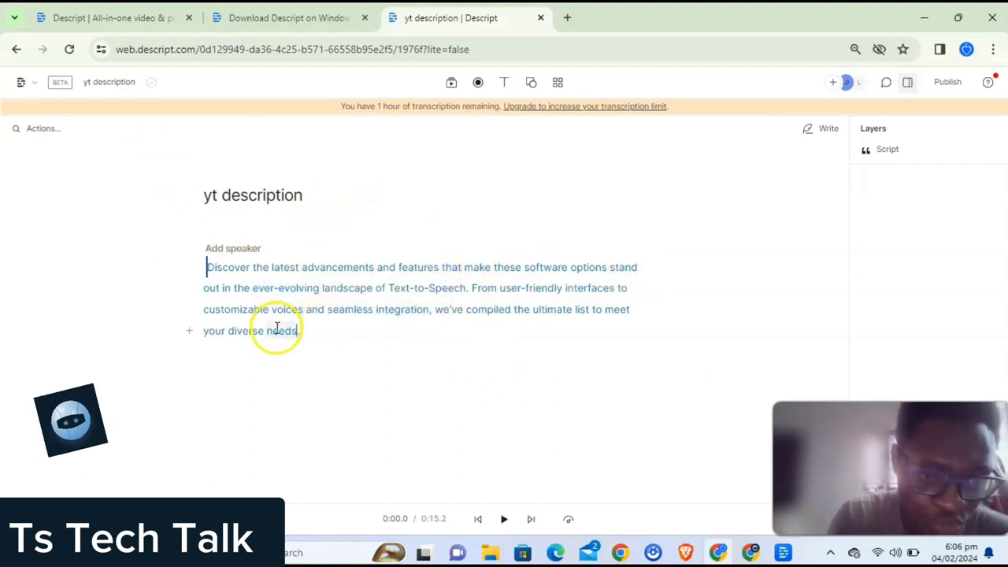
pyautogui.click(223, 249)
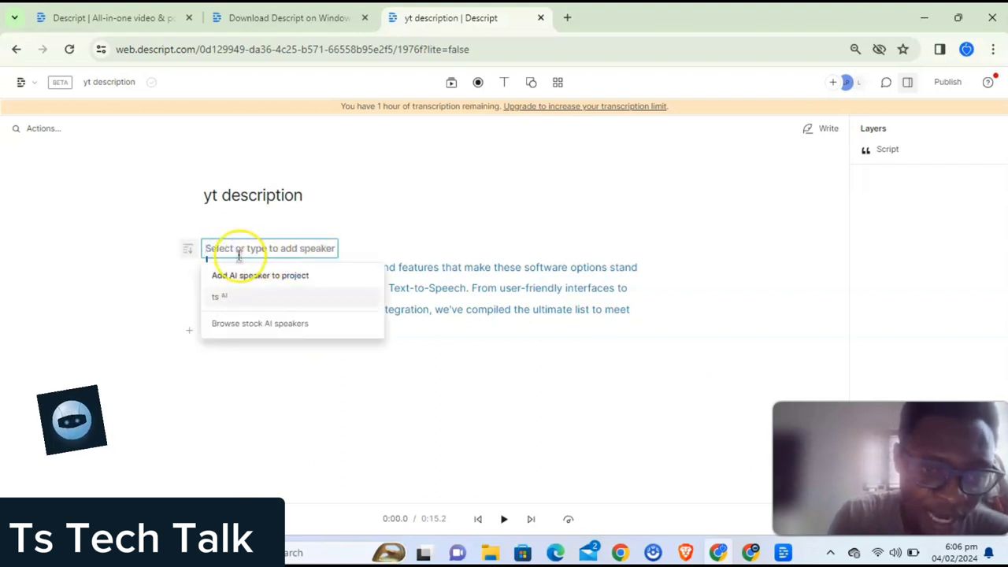
pyautogui.click(228, 298)
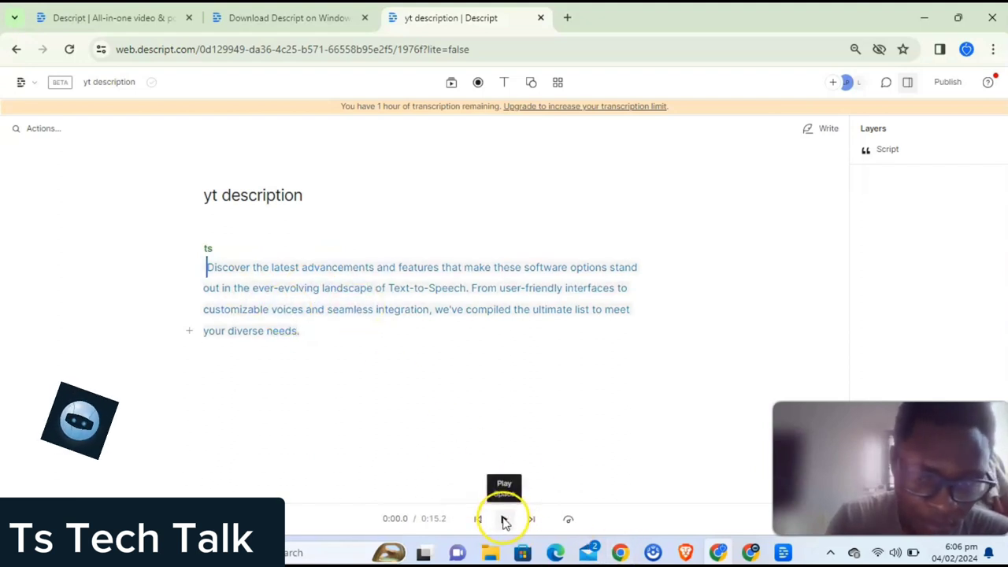
# - Play the script in the ts voice, and try to select the whole paragraph from its first word
pyautogui.click(505, 520)
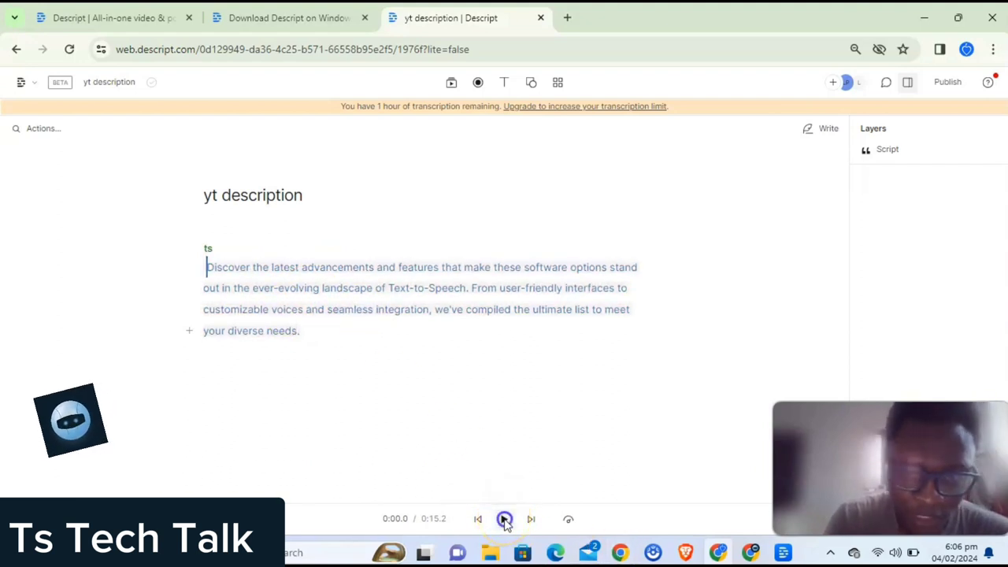
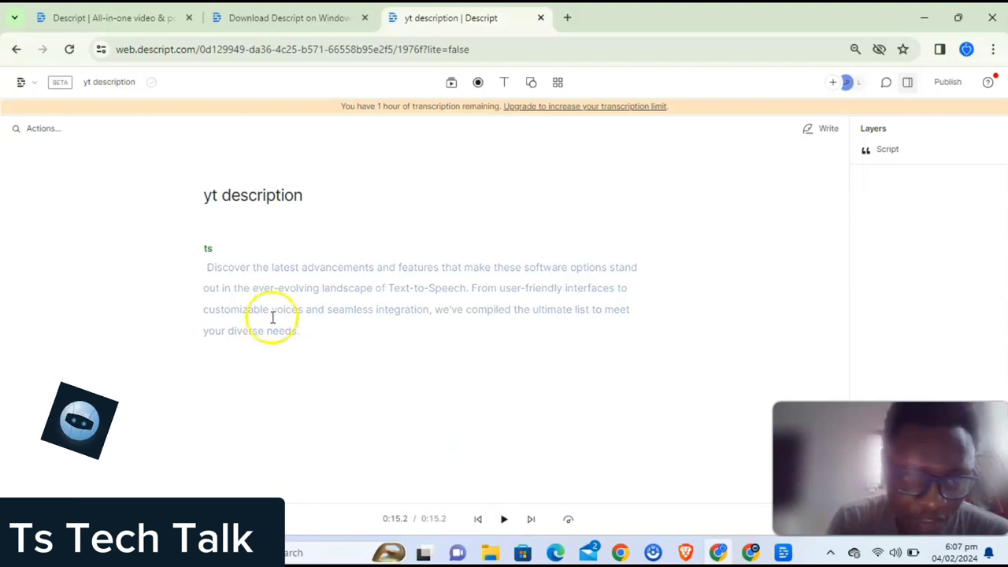
pyautogui.click(218, 267)
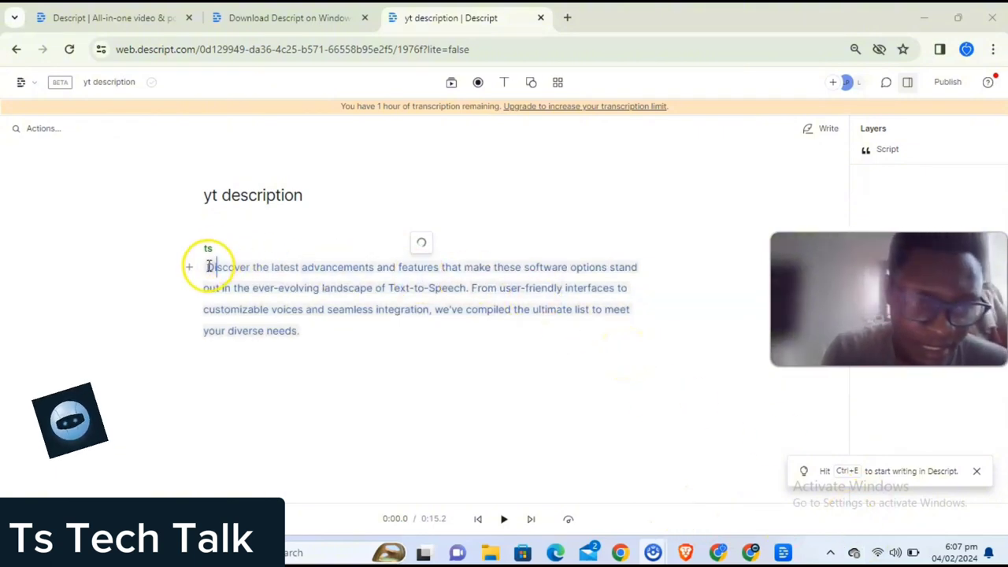
pyautogui.click(205, 267)
pyautogui.moveTo(209, 267); pyautogui.dragTo(367, 367)
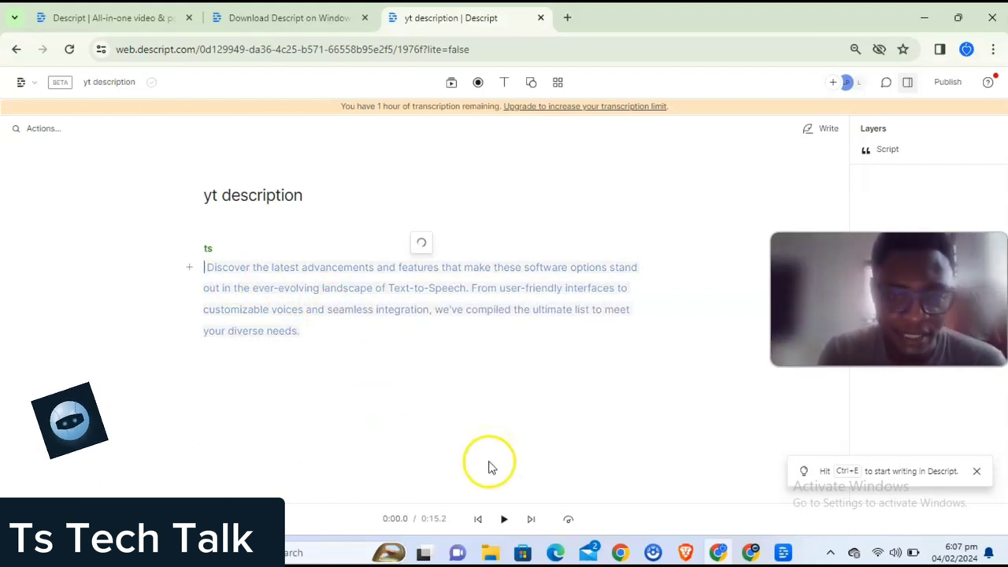
# - Check the speech generation status, highlight the heading of the free-plan vocabulary notice and close the notice
pyautogui.click(422, 248)
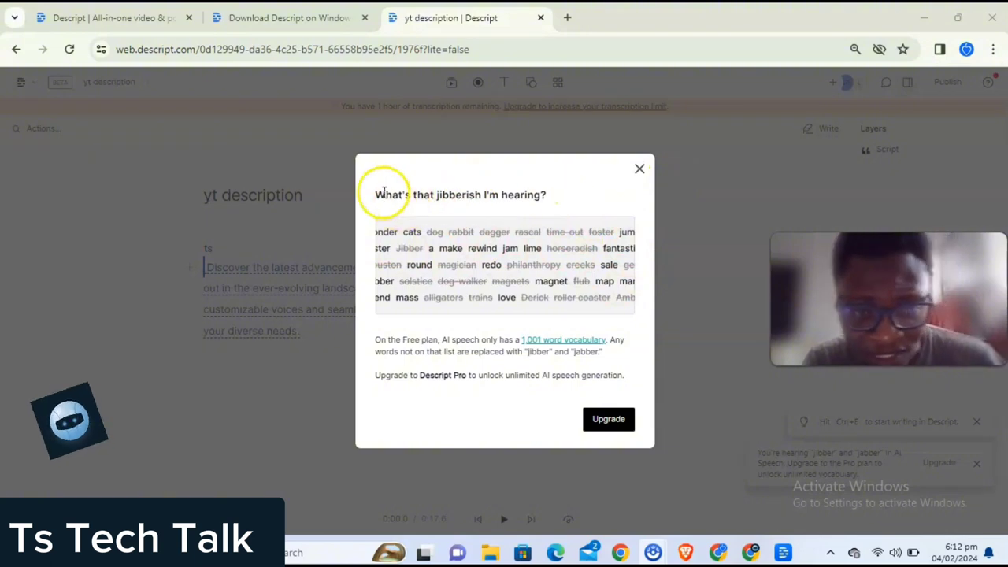
pyautogui.moveTo(374, 195); pyautogui.dragTo(545, 189)
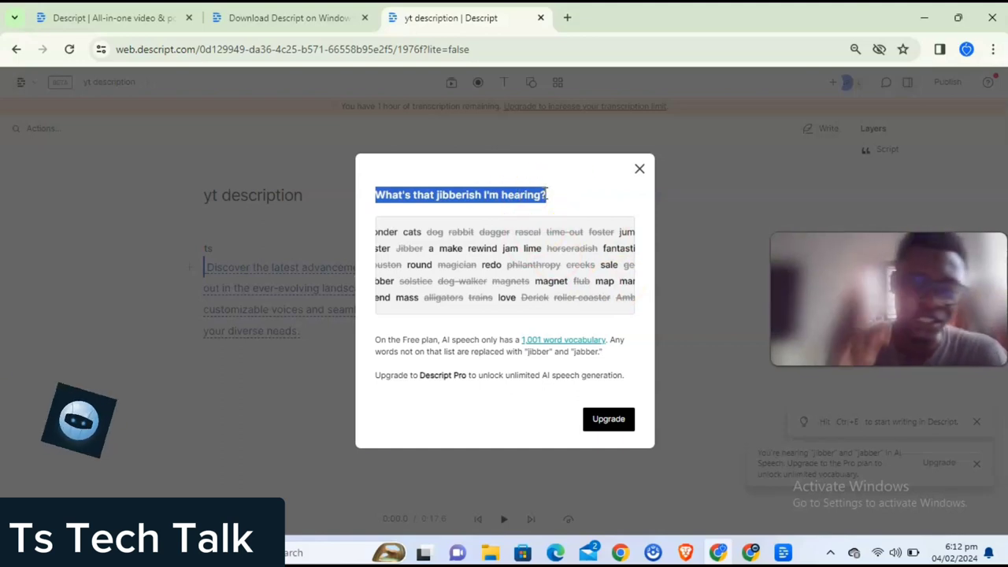
pyautogui.click(640, 174)
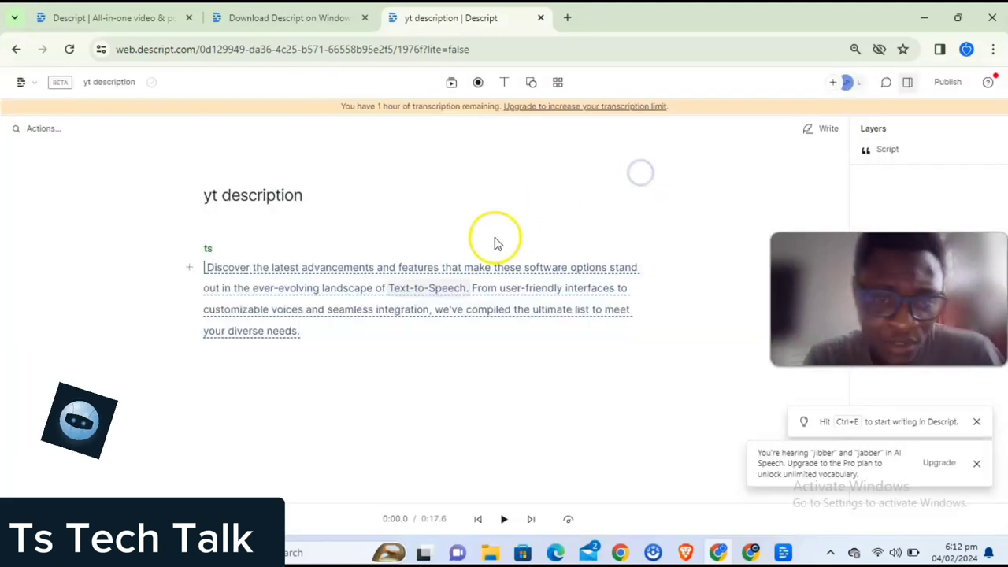
# - Play the generated ts speech from the start of the paragraph through to its end
pyautogui.click(207, 266)
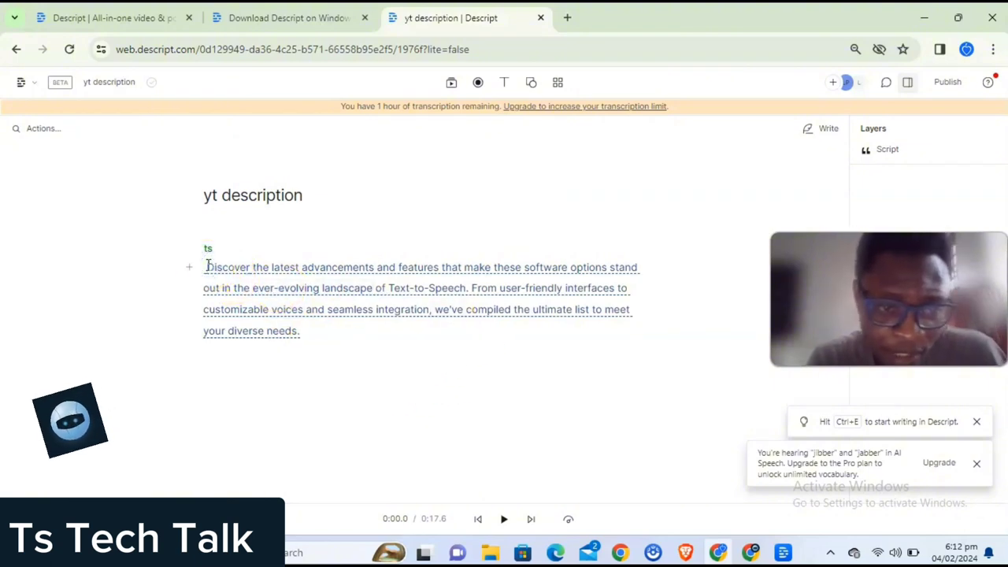
pyautogui.click(506, 520)
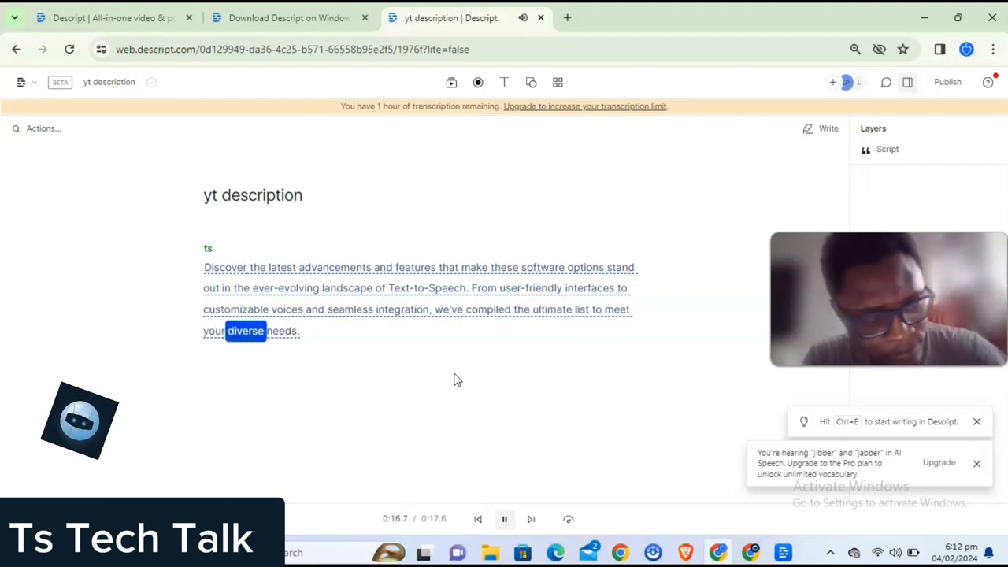
pyautogui.click(475, 425)
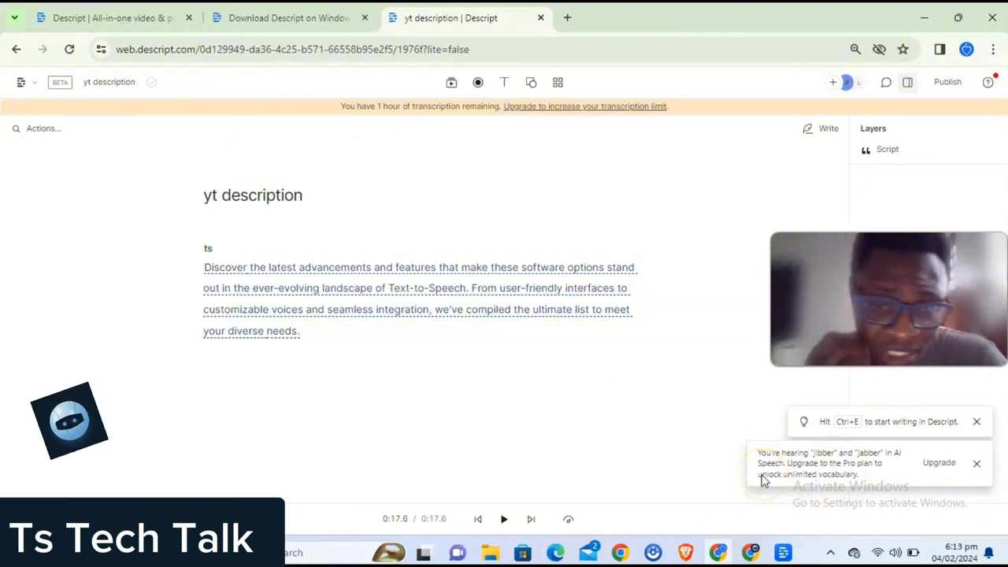
# - Place the cursor in "Text-to-Speech", show the timeline below the script, and move the playhead to the end of the paragraph
pyautogui.click(433, 289)
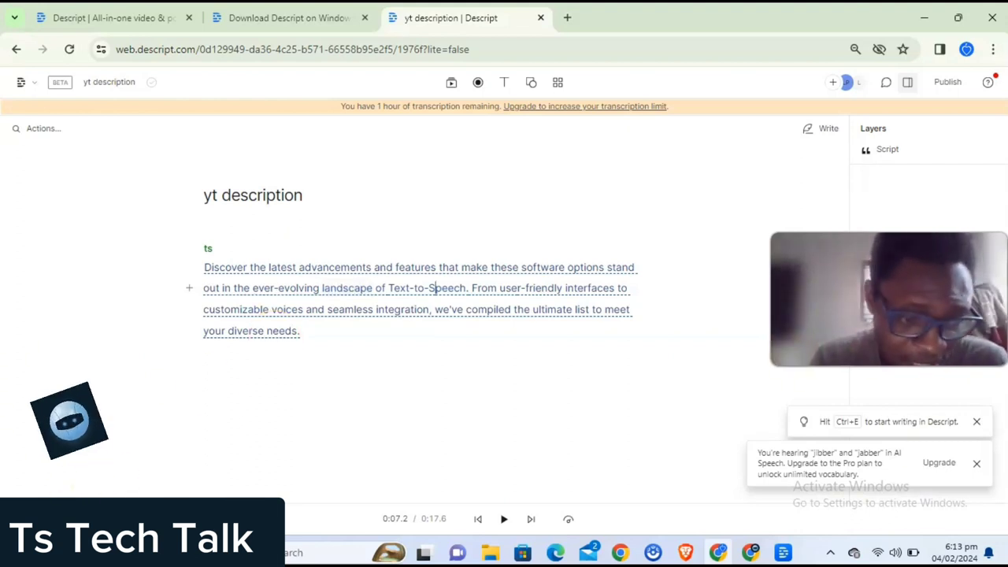
pyautogui.moveTo(154, 493); pyautogui.dragTo(333, 434)
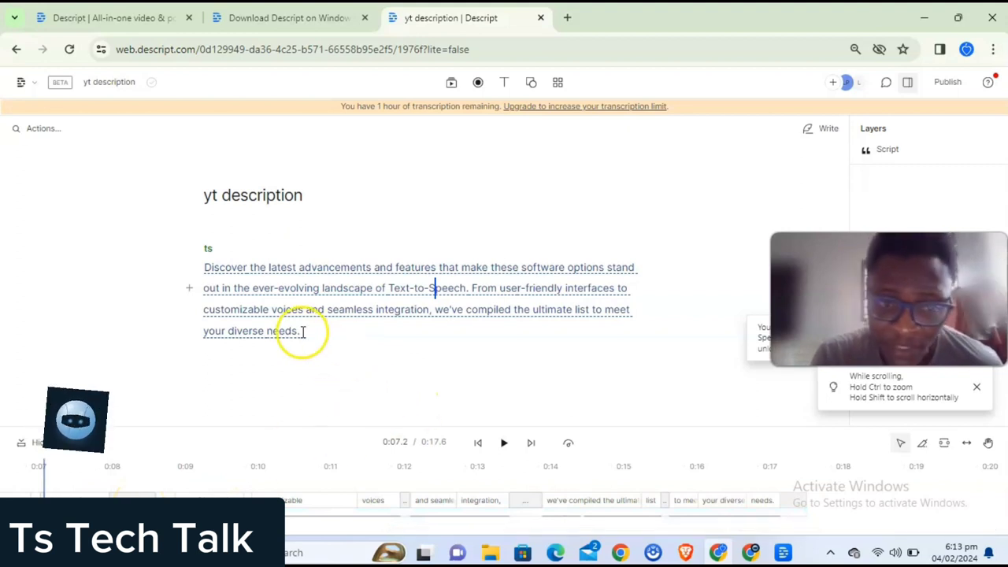
pyautogui.click(332, 337)
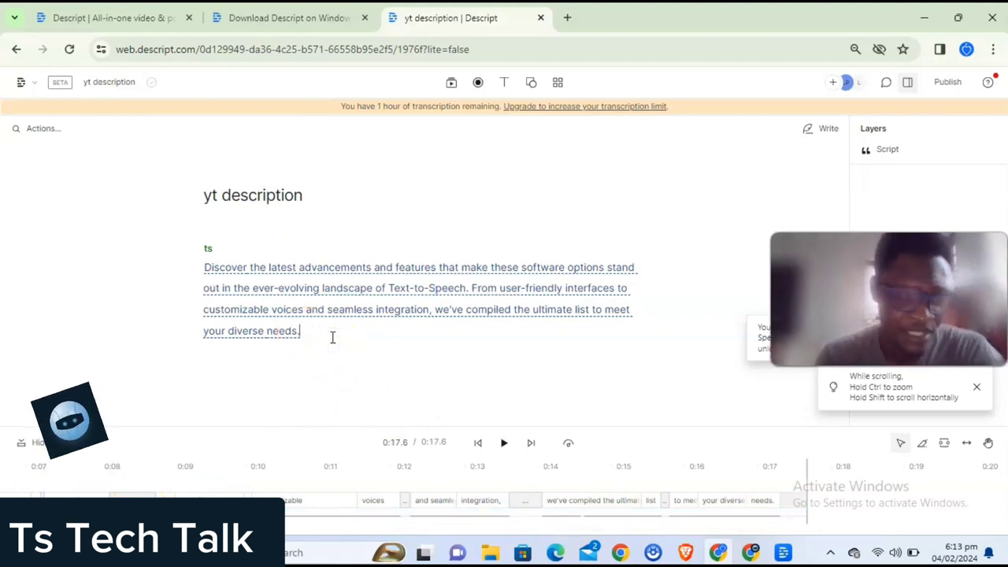